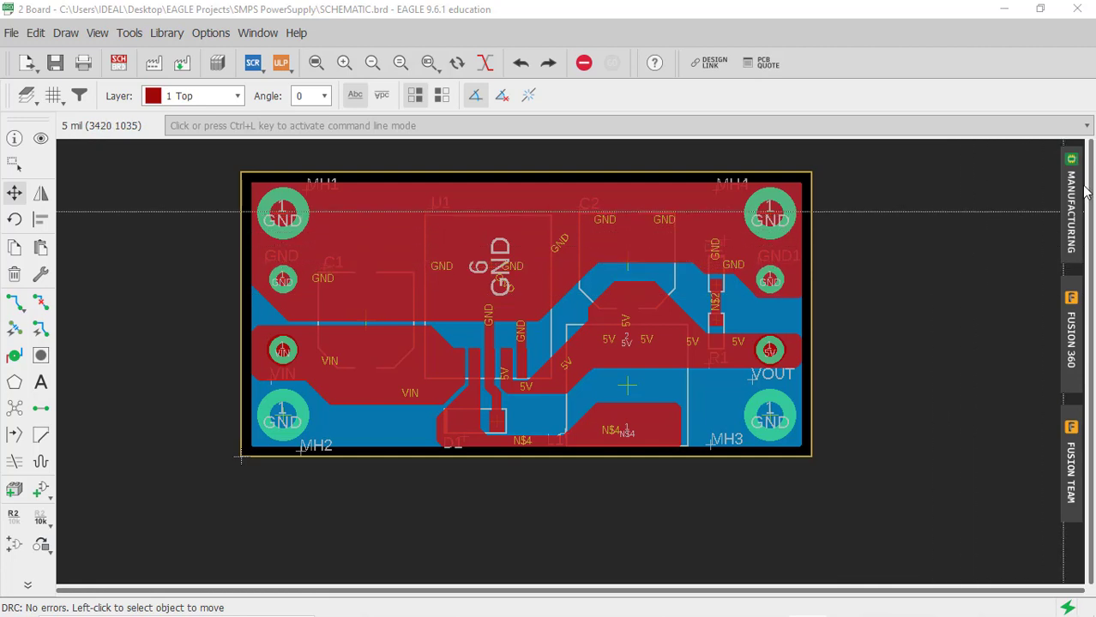
left_click(1079, 220)
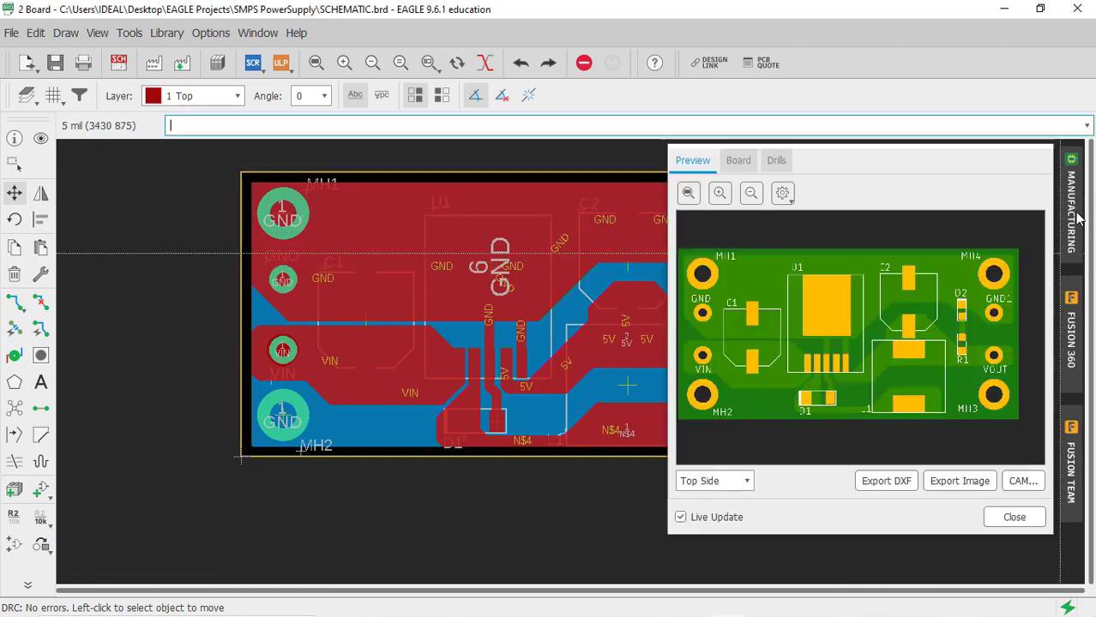
left_click(881, 307)
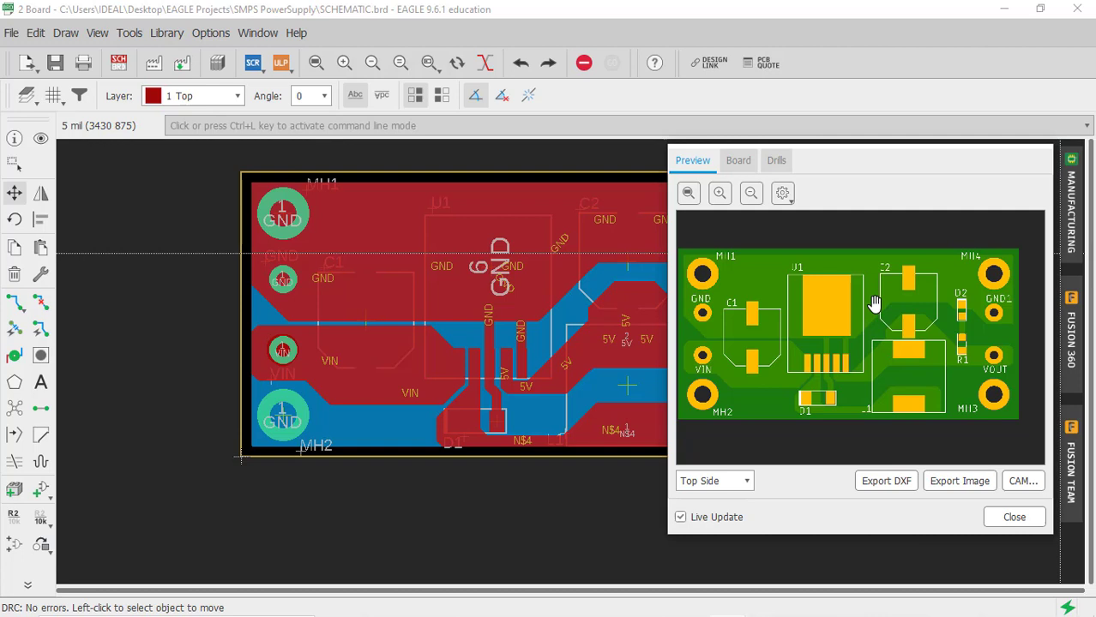
scroll(873, 304, "up", 2)
scroll(862, 326, "down", 2)
left_click(739, 483)
left_click(825, 415)
key("Down")
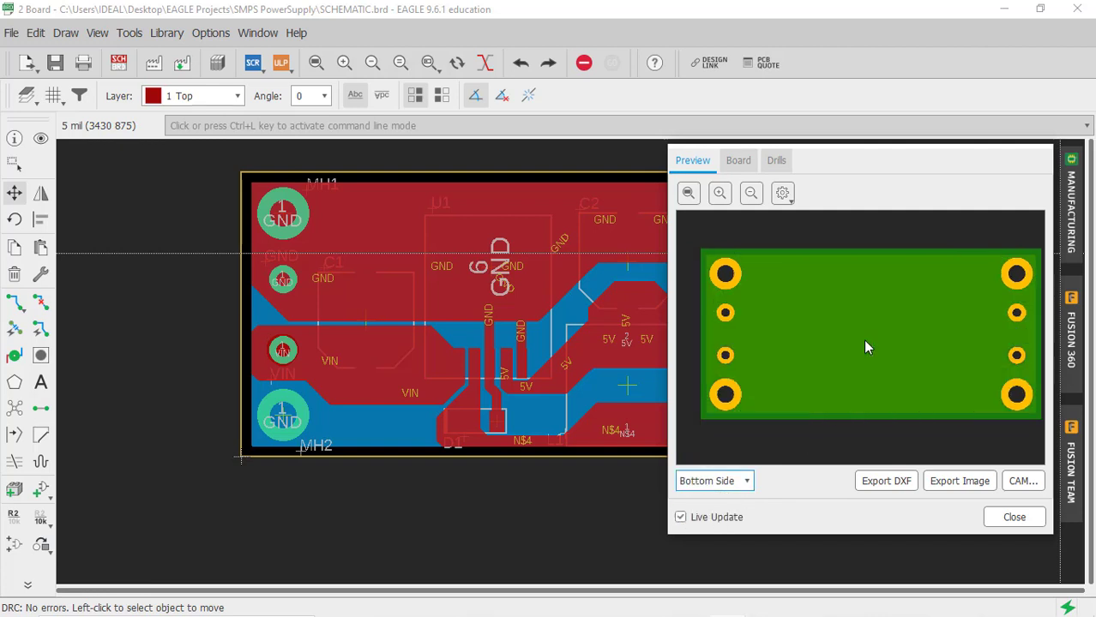
left_click(746, 482)
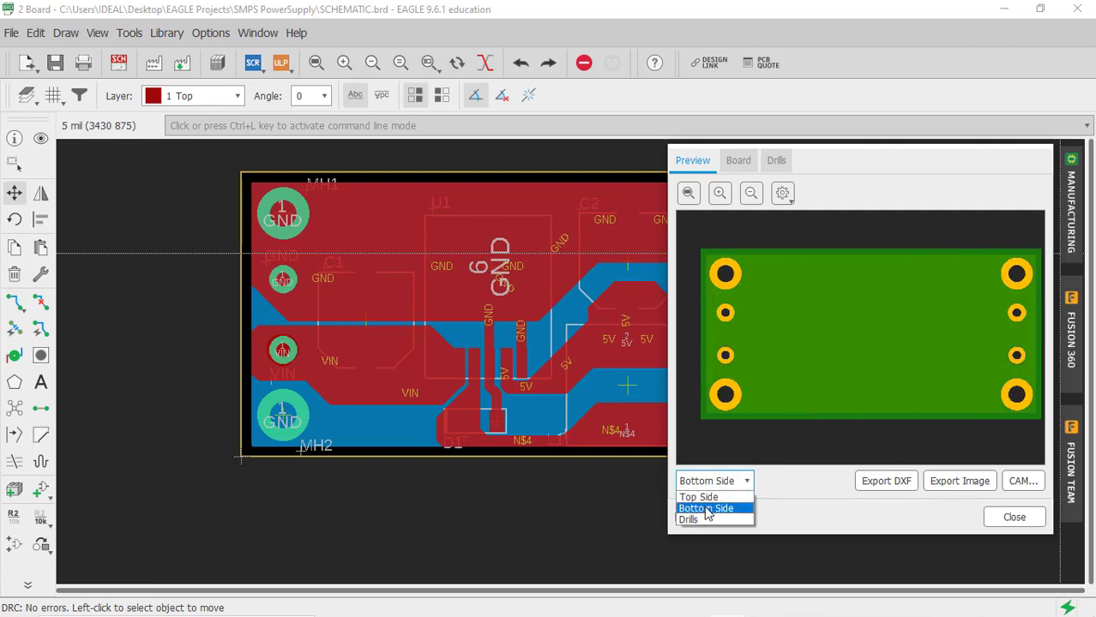
left_click(797, 443)
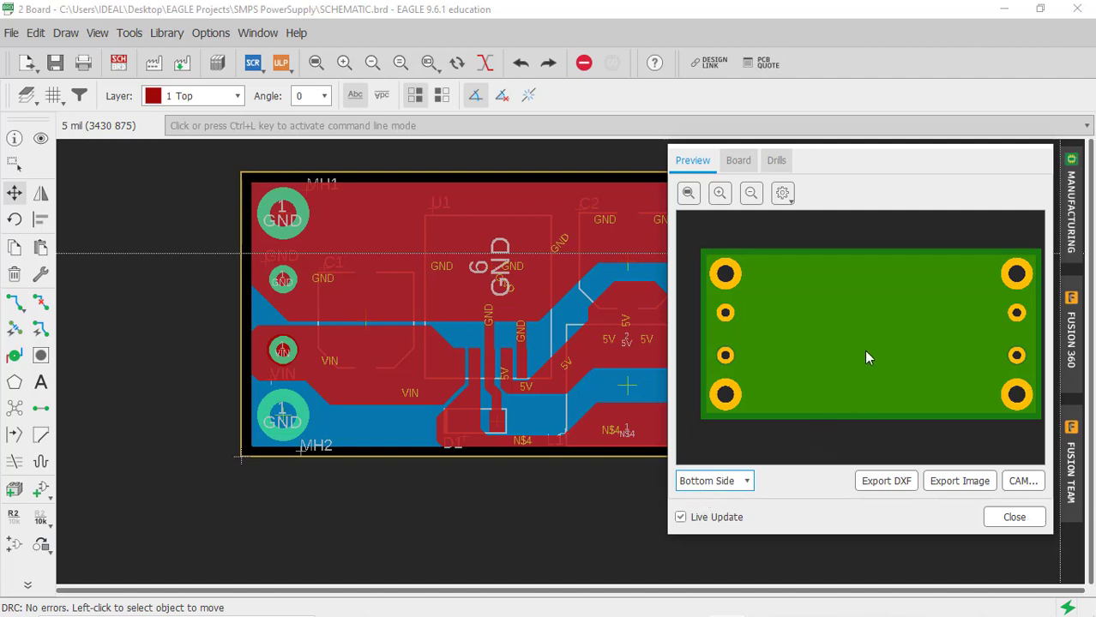
key("Up")
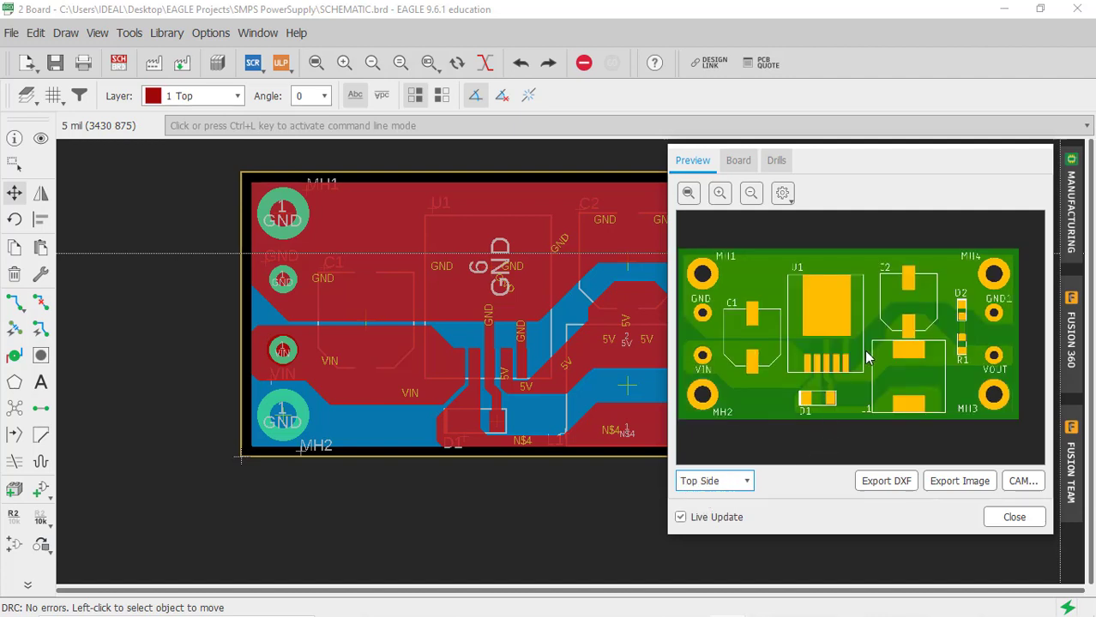
scroll(863, 350, "up", 1)
left_click_drag(863, 350, 902, 298)
scroll(887, 320, "down", 2)
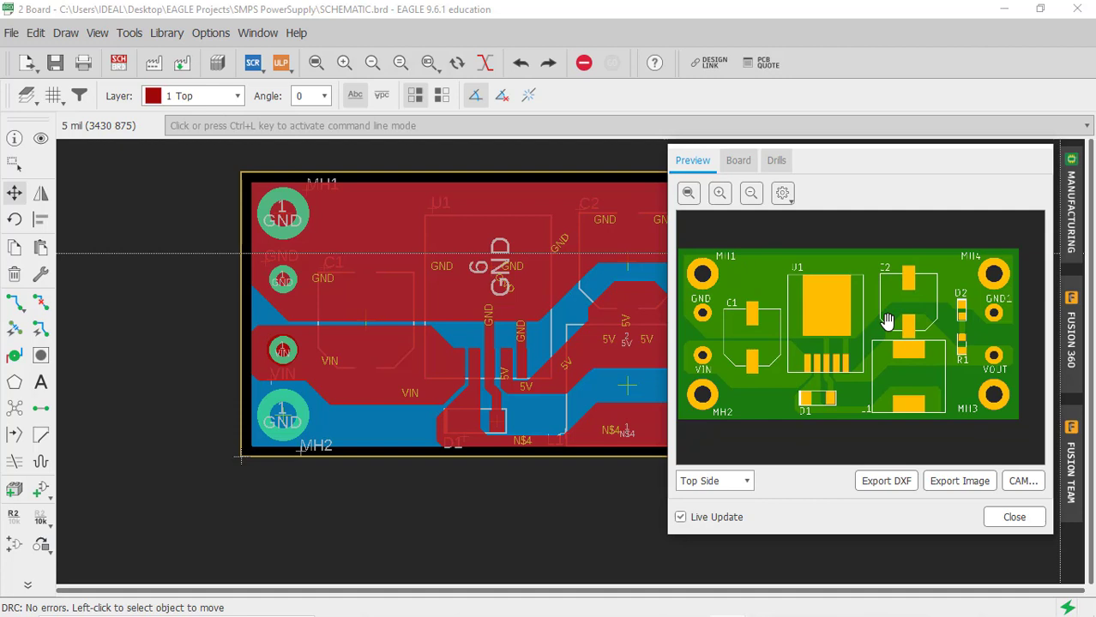
Close the Manufacturing preview to show the full SMPS PowerSupply board layout.
left_click(1014, 517)
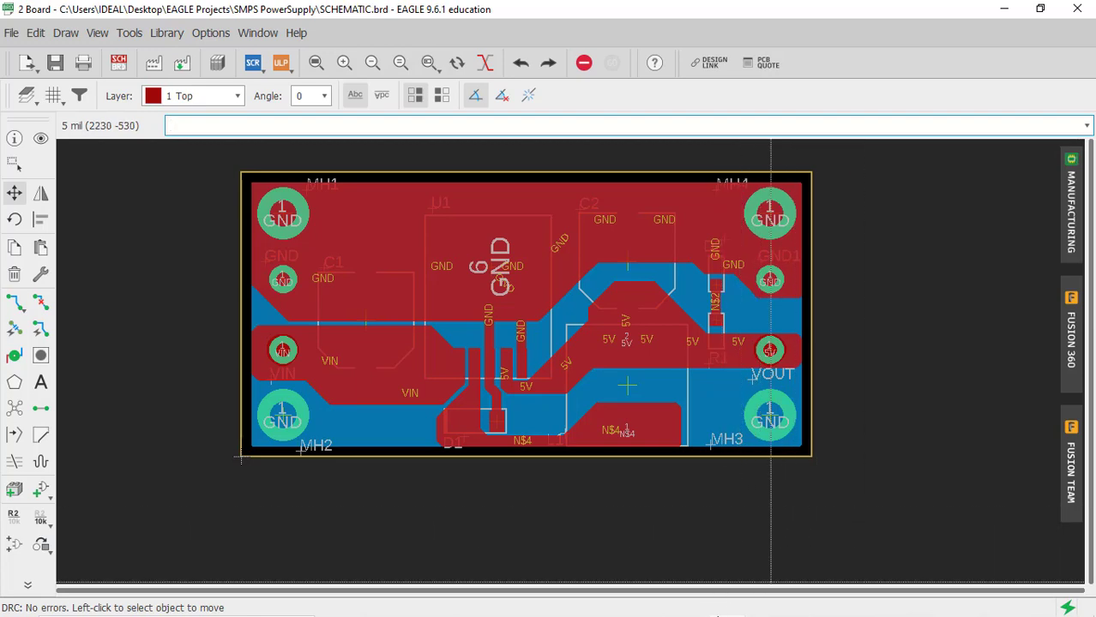
In Chrome, search Google for 'autodesk fusion 360 download' from the address-bar suggestion.
left_click(689, 601)
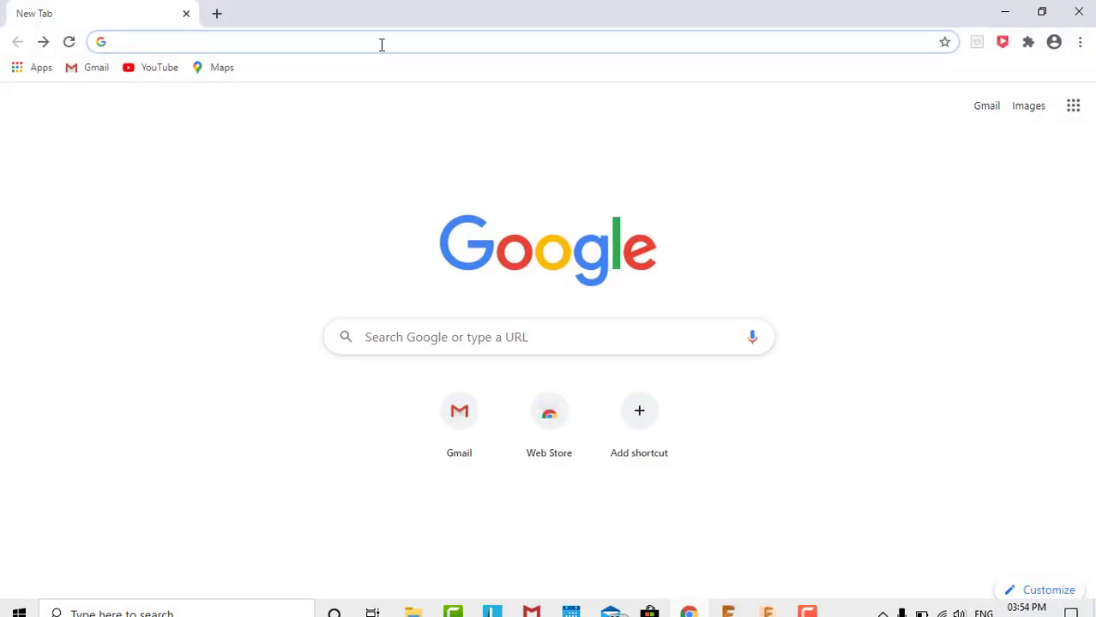
left_click(382, 44)
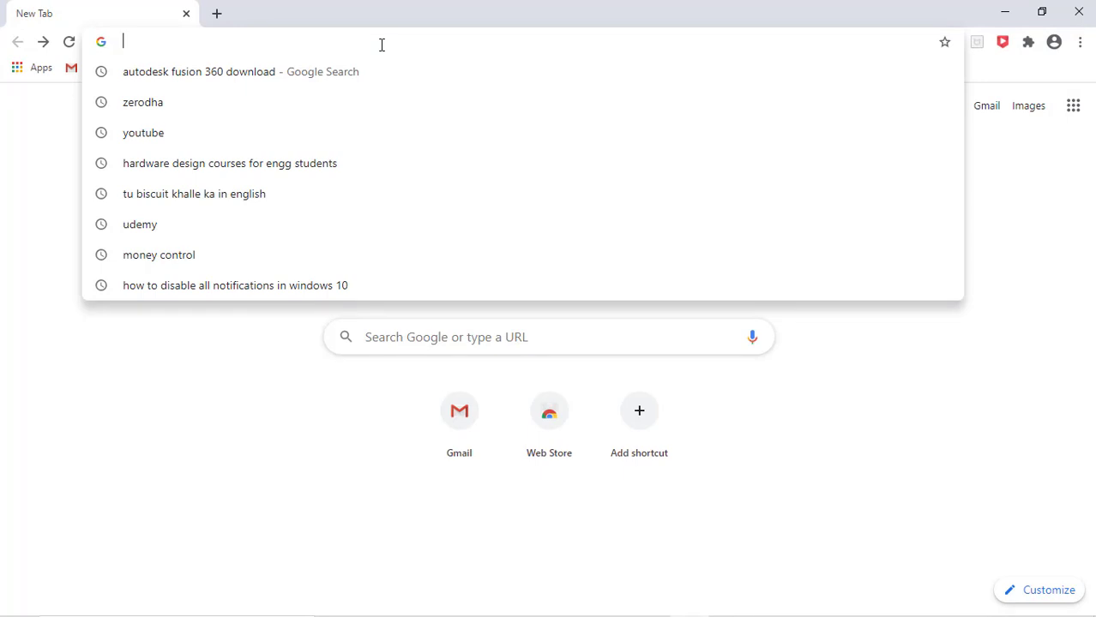
type("au")
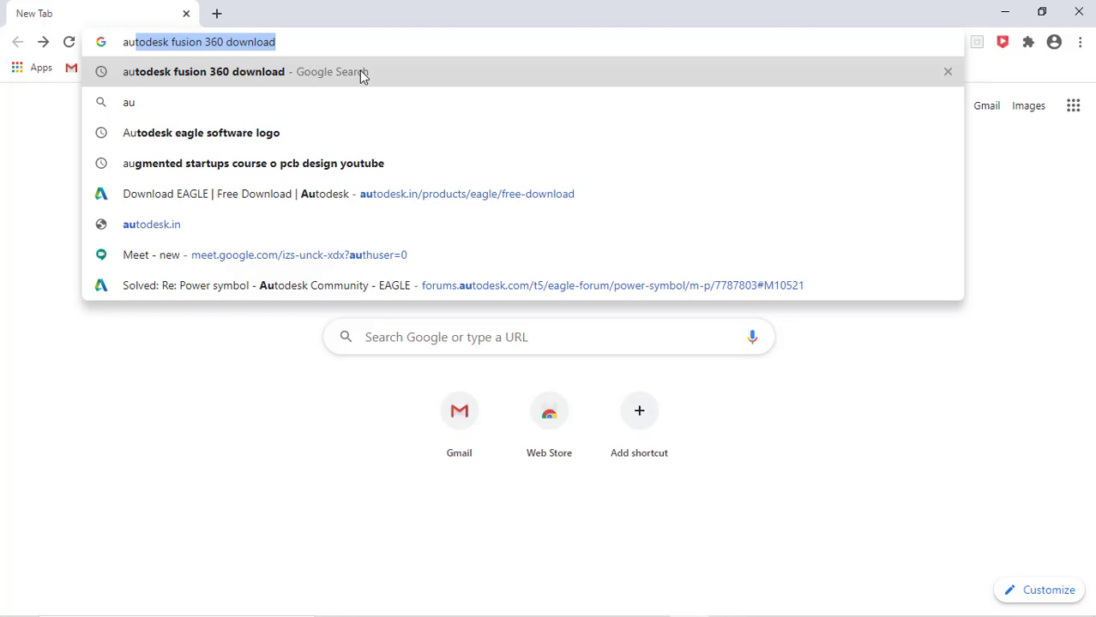
left_click(213, 76)
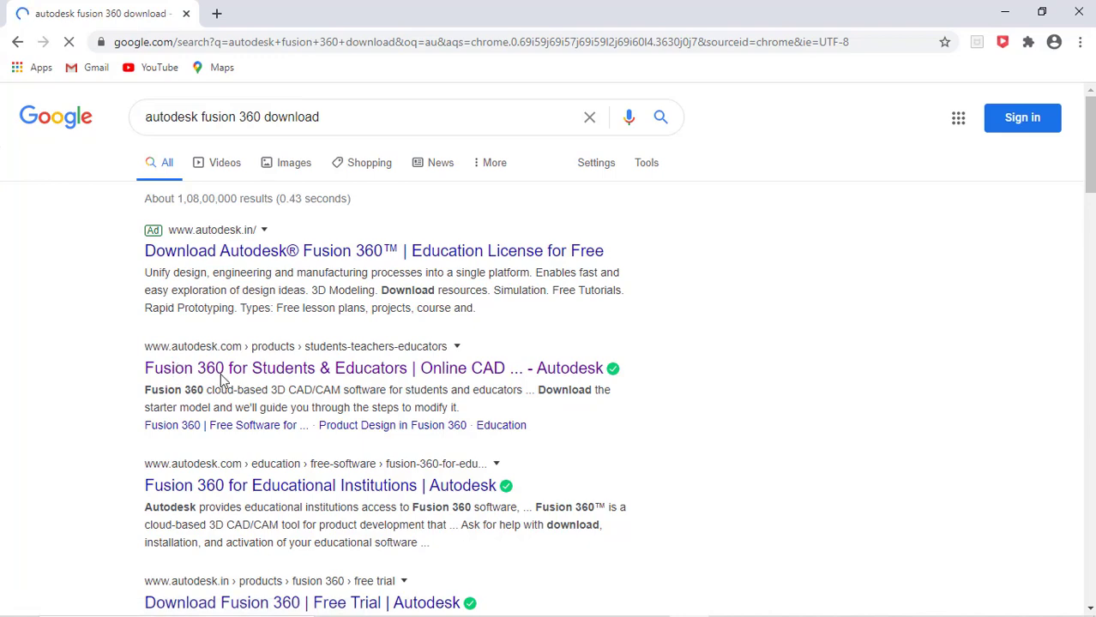
Open the Fusion 360 for Students & Educators page and start the education-license sign-in.
left_click(349, 378)
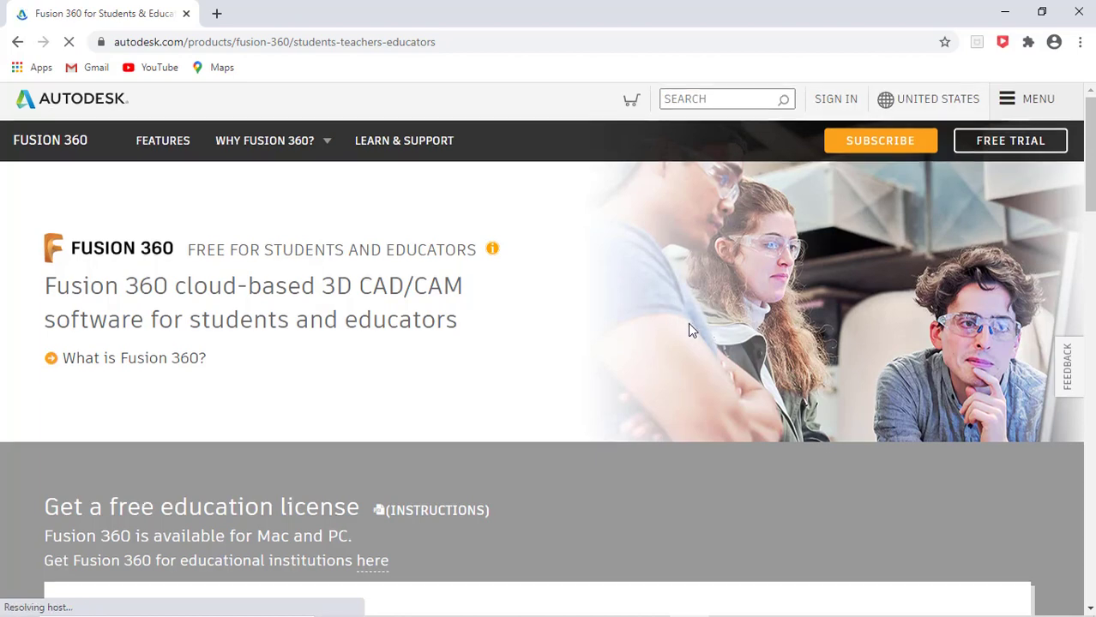
scroll(687, 324, "down", 5)
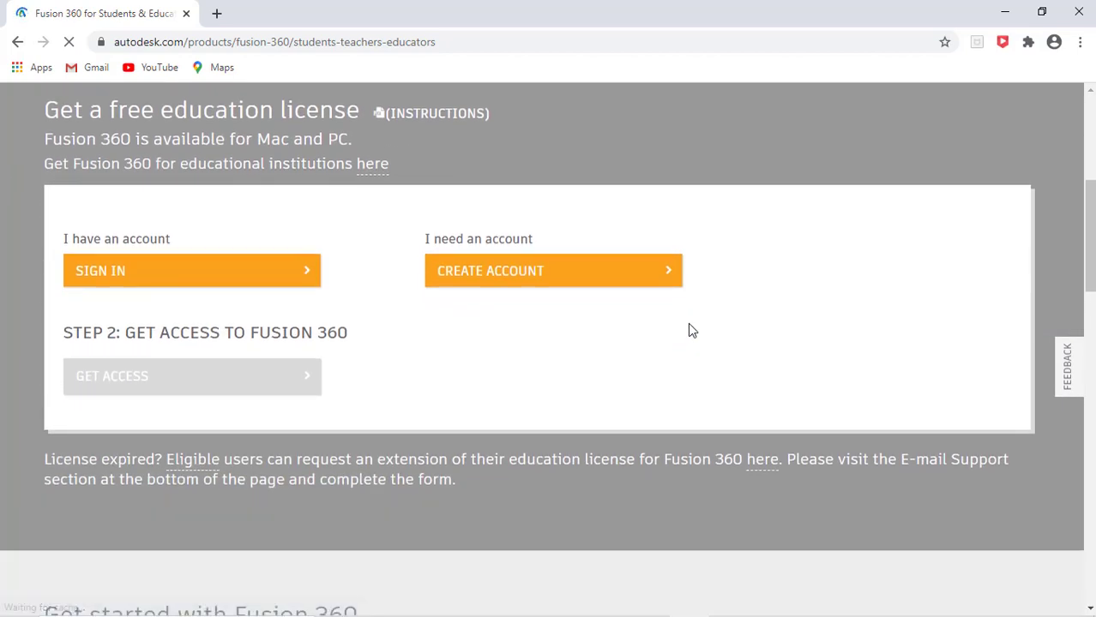
left_click(131, 272)
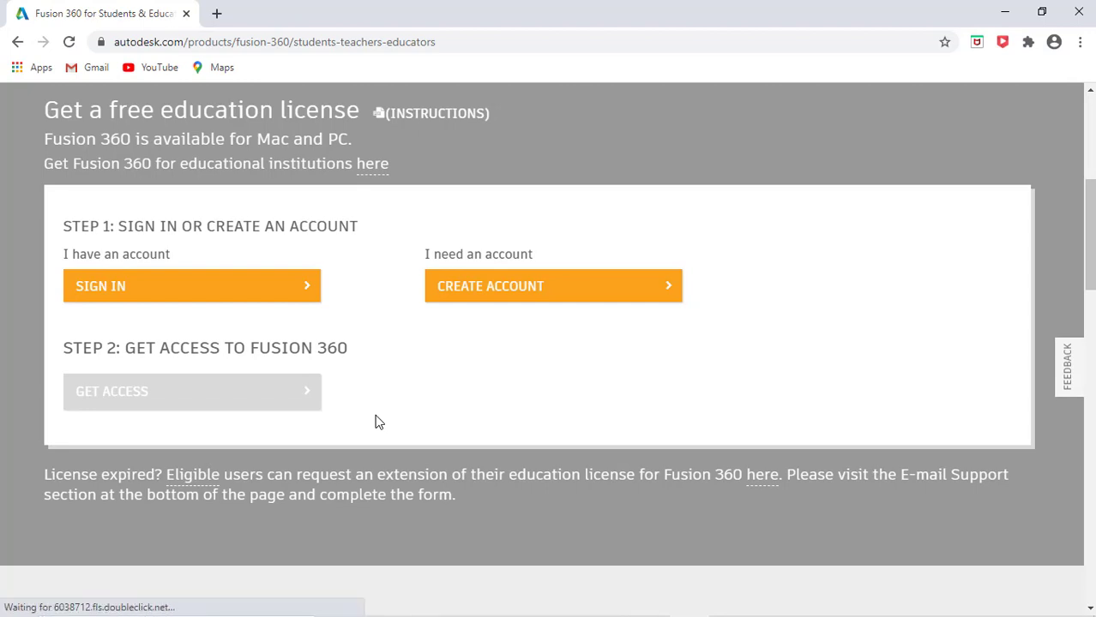
Back in EAGLE, set Sync to Fusion 360 to create a new design in My First Project.
left_click(1005, 12)
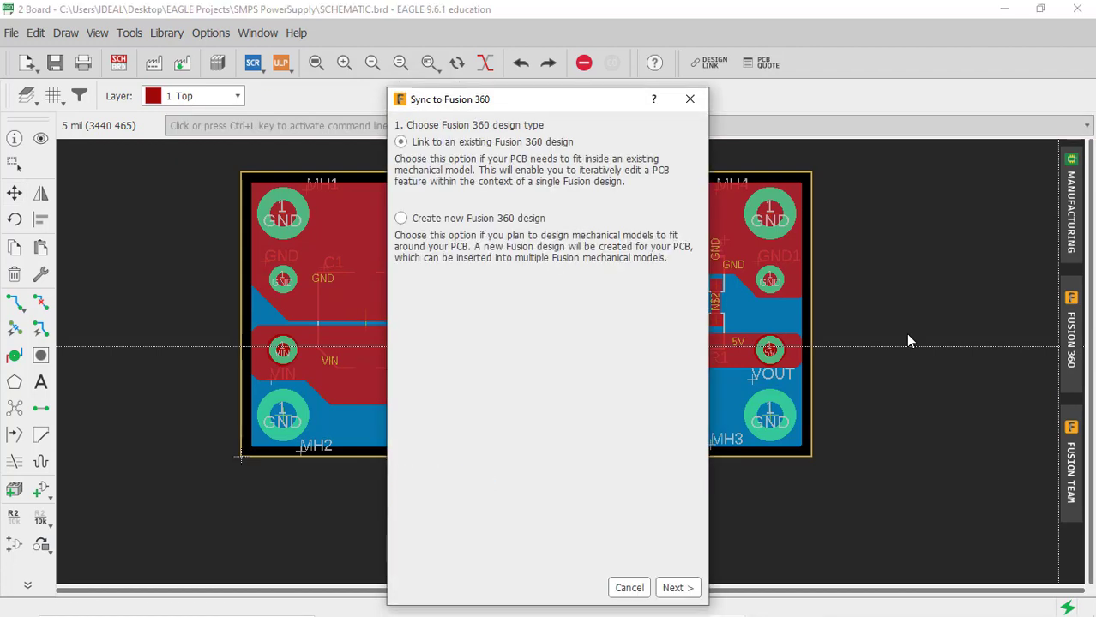
left_click(404, 220)
left_click(674, 588)
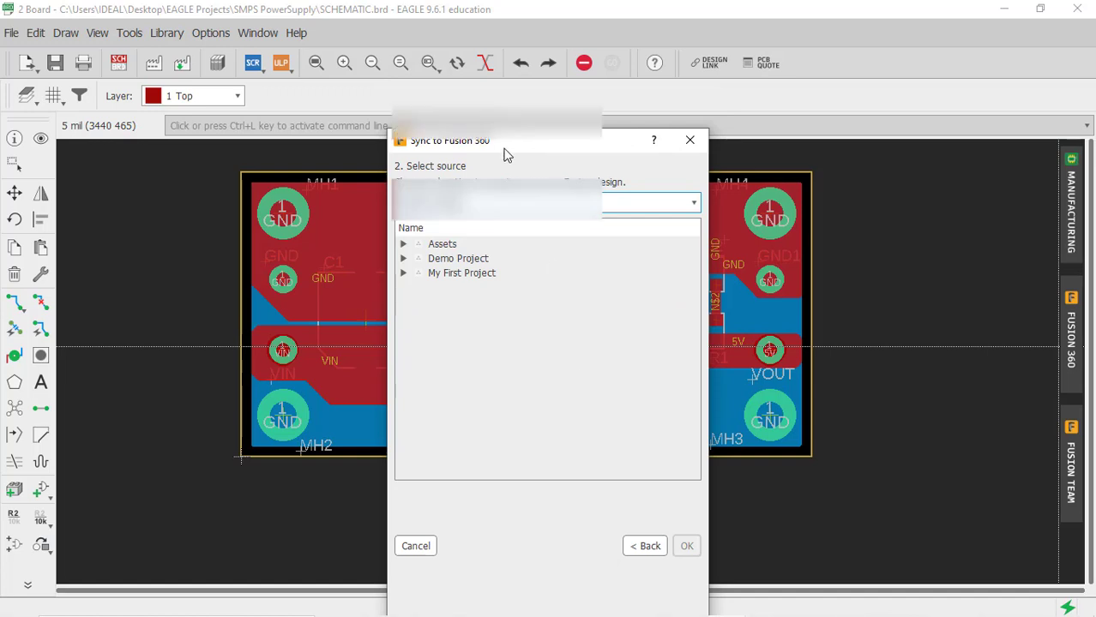
left_click_drag(508, 147, 508, 141)
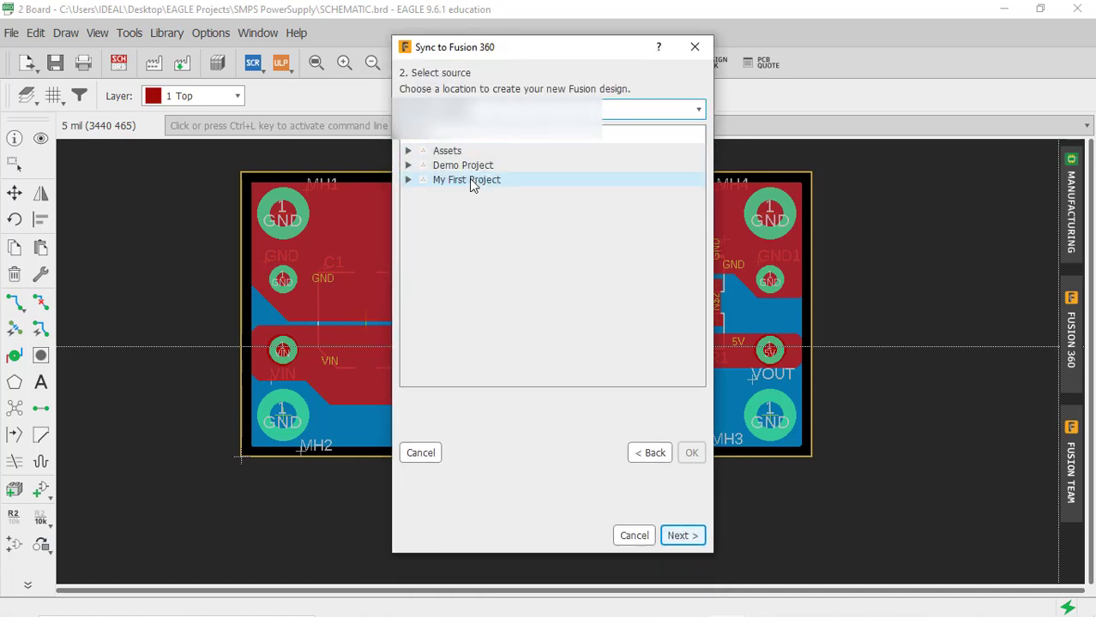
left_click(469, 179)
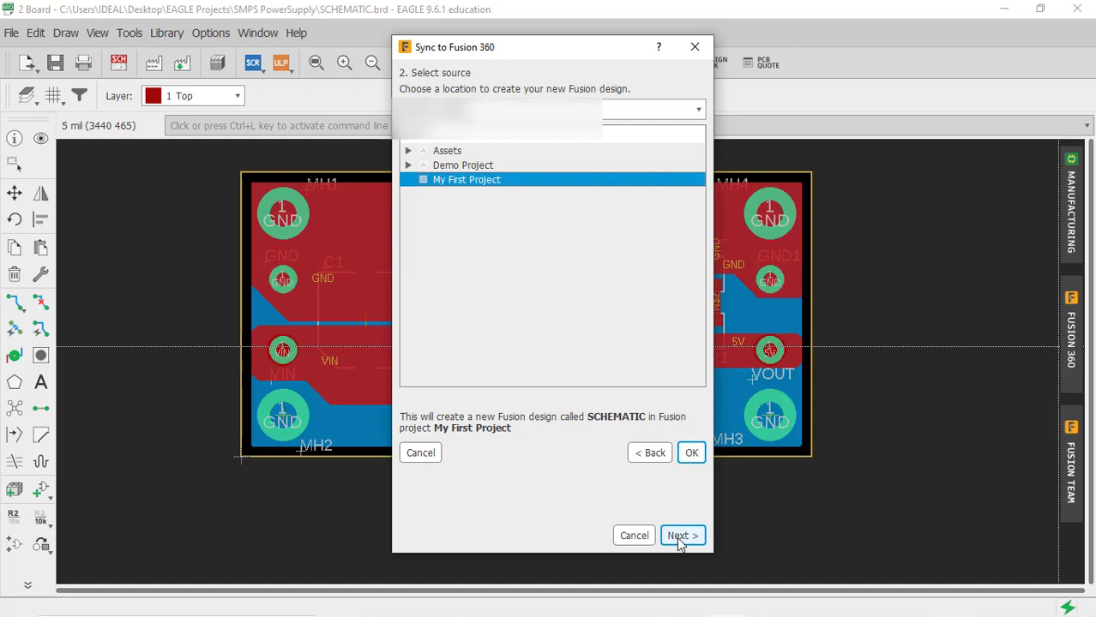
Confirm the location, push the SMPS board to Fusion 360, acknowledge success and close the dialog.
left_click(690, 454)
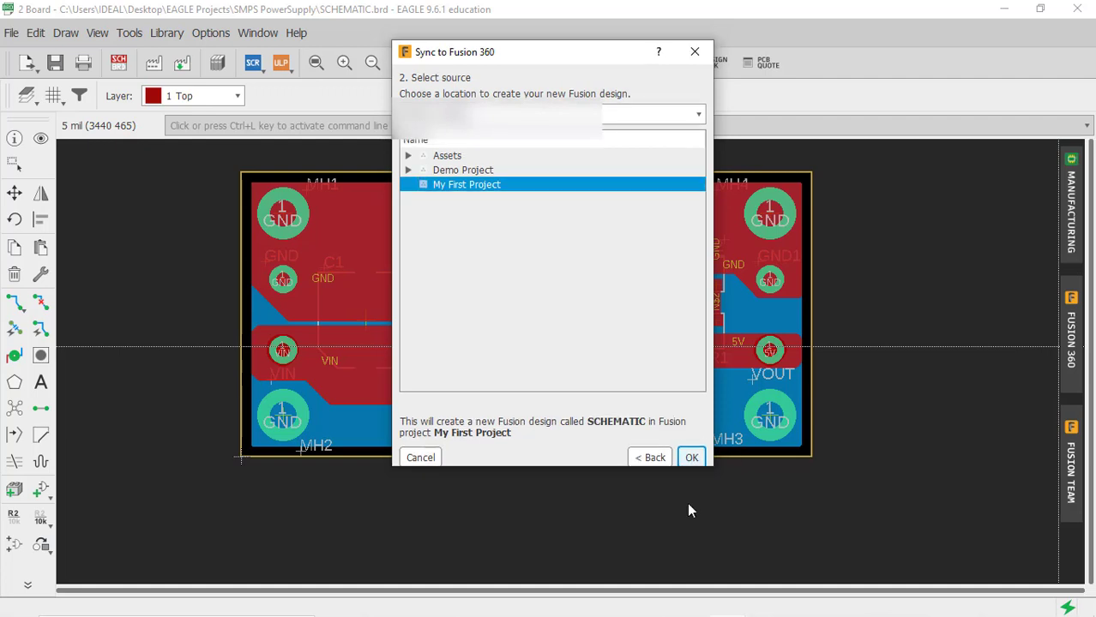
scroll(591, 180, "down", 3)
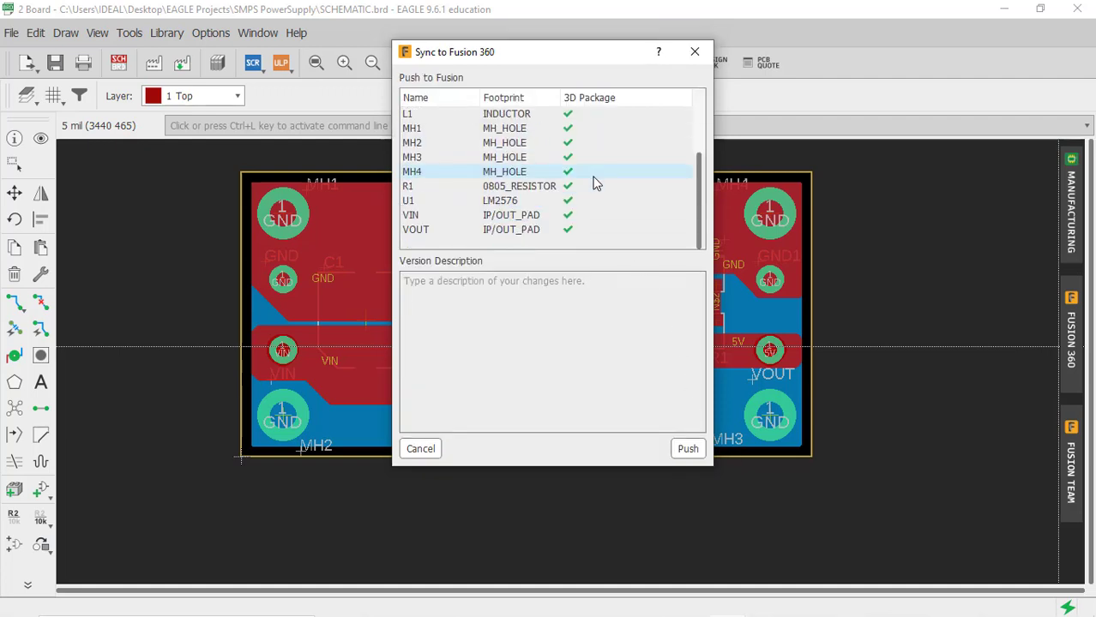
scroll(592, 180, "up", 3)
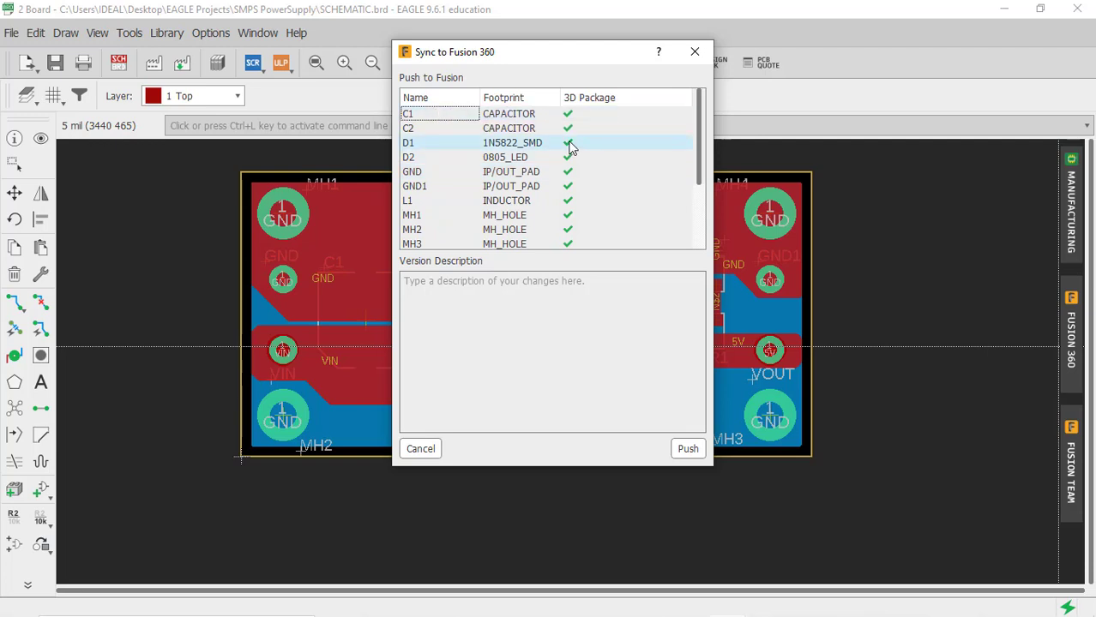
scroll(540, 172, "down", 3)
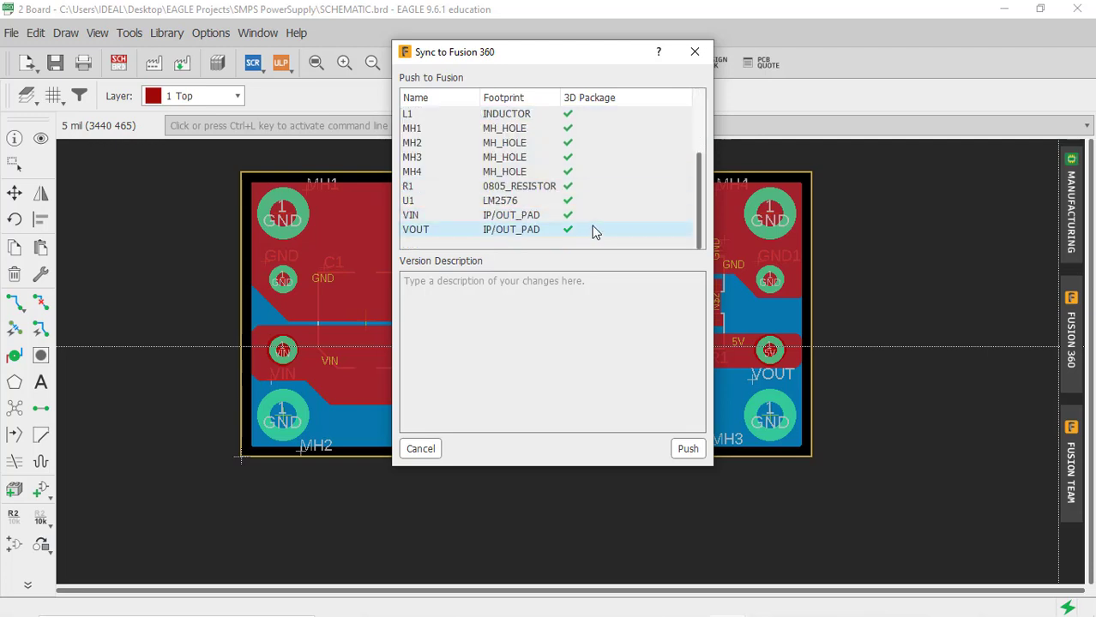
scroll(588, 206, "up", 3)
scroll(587, 196, "down", 3)
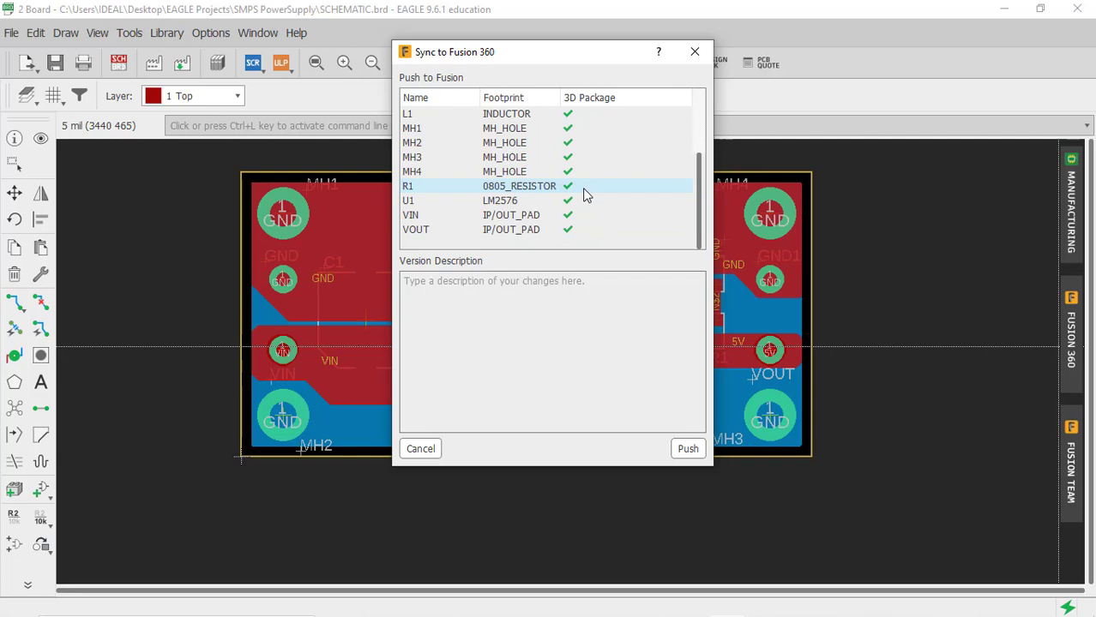
left_click(689, 450)
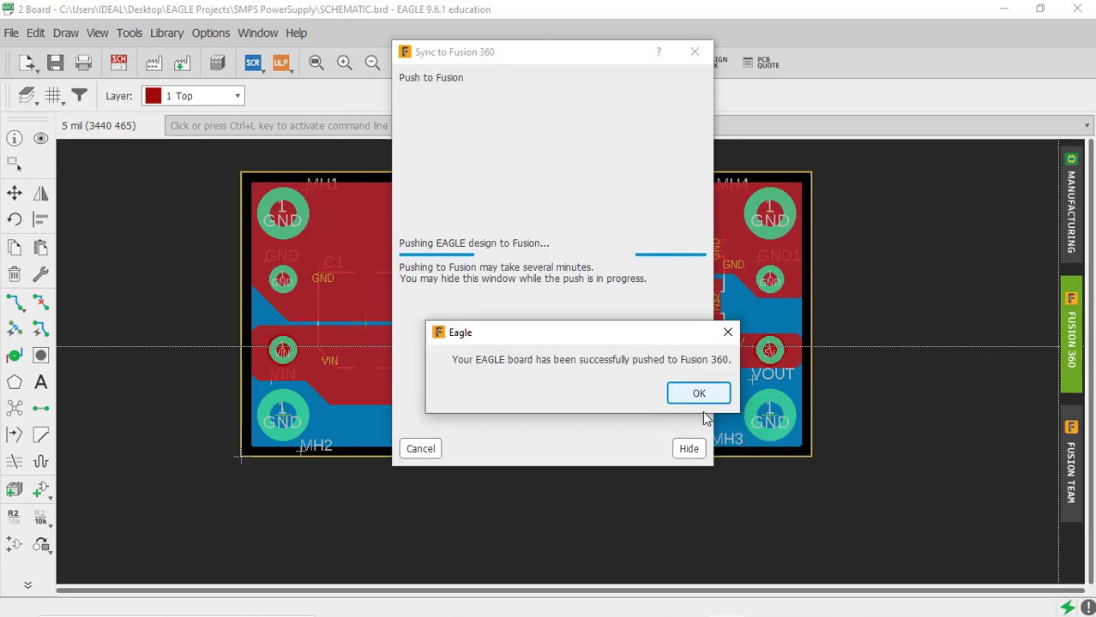
left_click(709, 394)
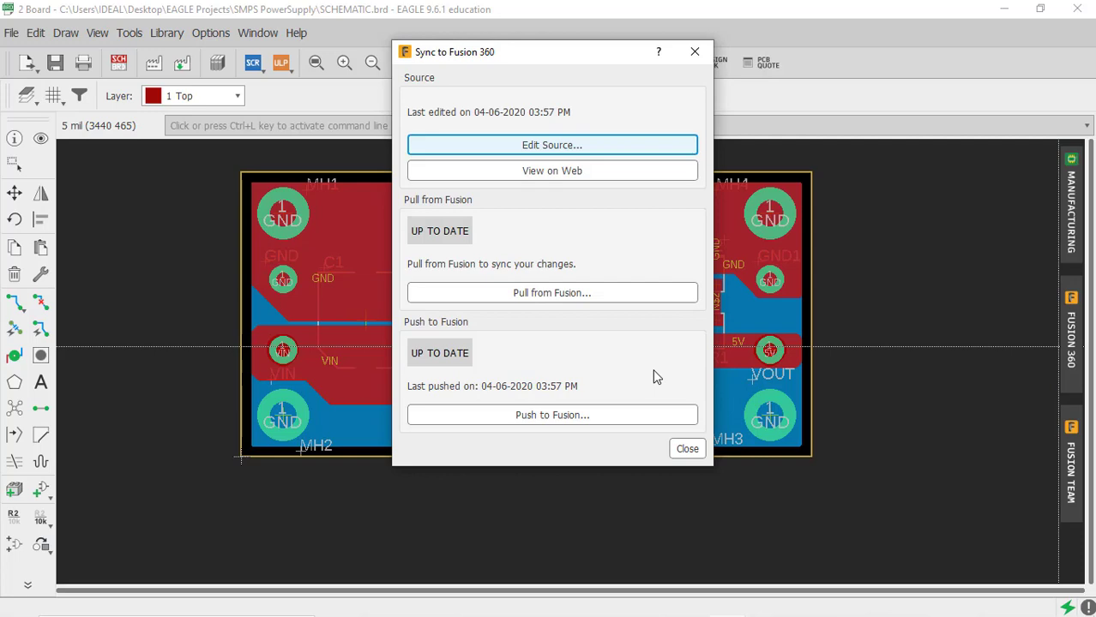
left_click(680, 450)
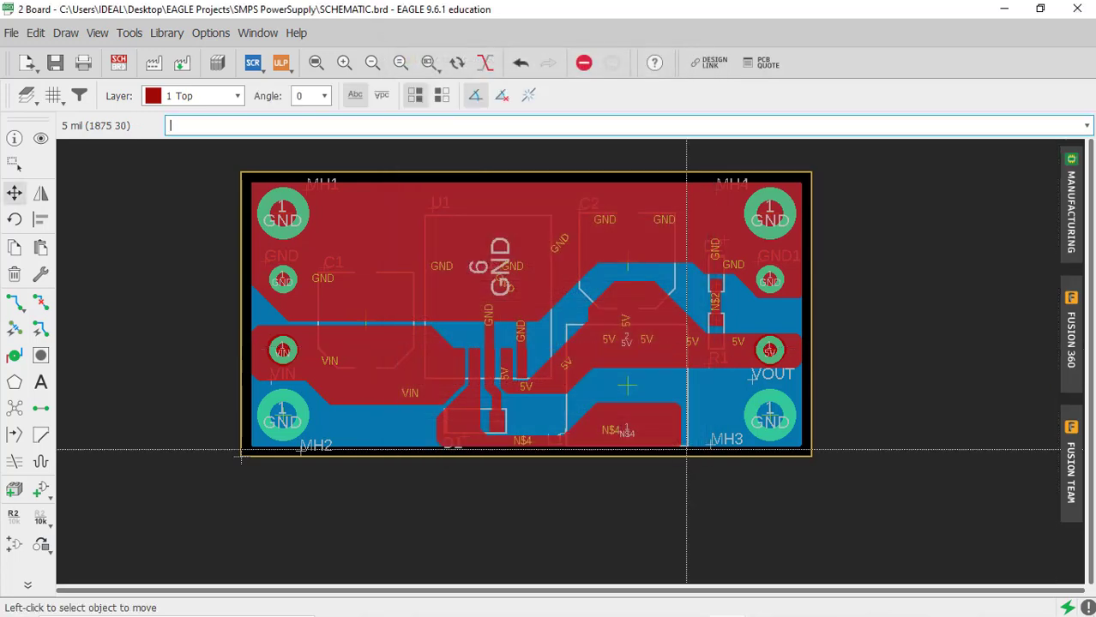
In Fusion 360, refresh the Data panel and open the SCHEMATIC design from My First Project.
left_click(769, 604)
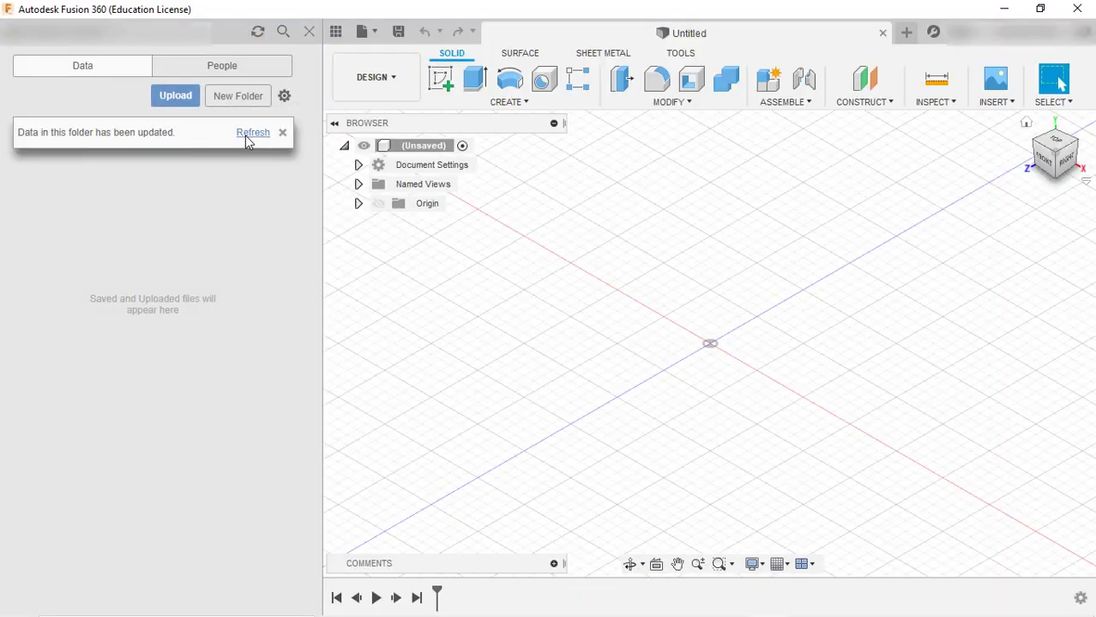
left_click(252, 133)
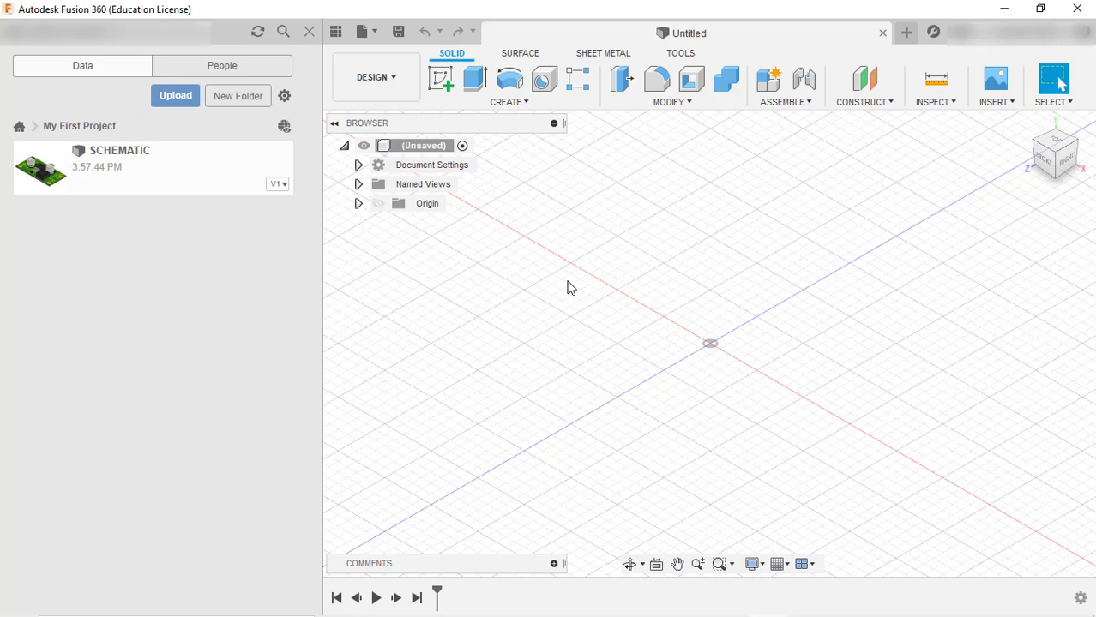
left_click(130, 158)
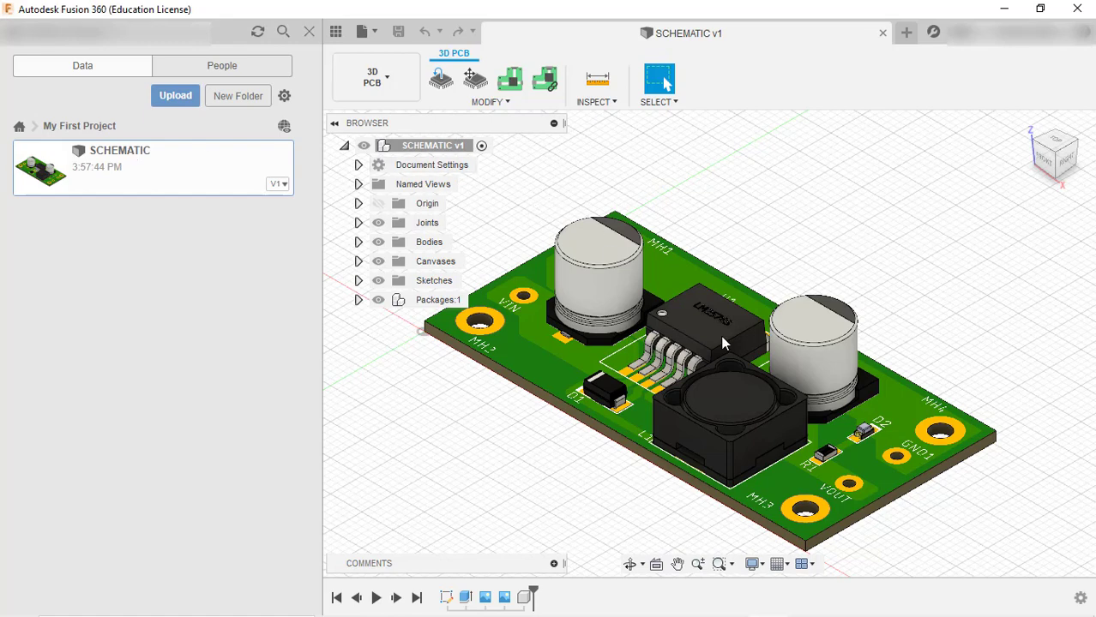
Zoom and orbit the 3D SMPS board to a low side view, then a top-down view.
middle_click_drag(761, 300, 717, 324, "shift")
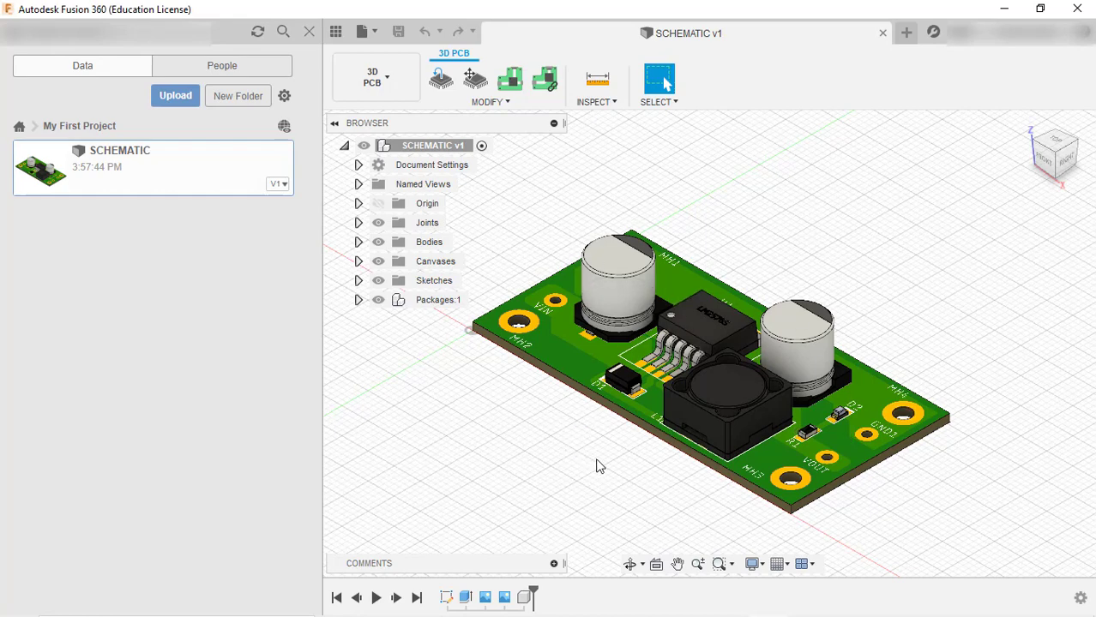
scroll(600, 466, "up", 2)
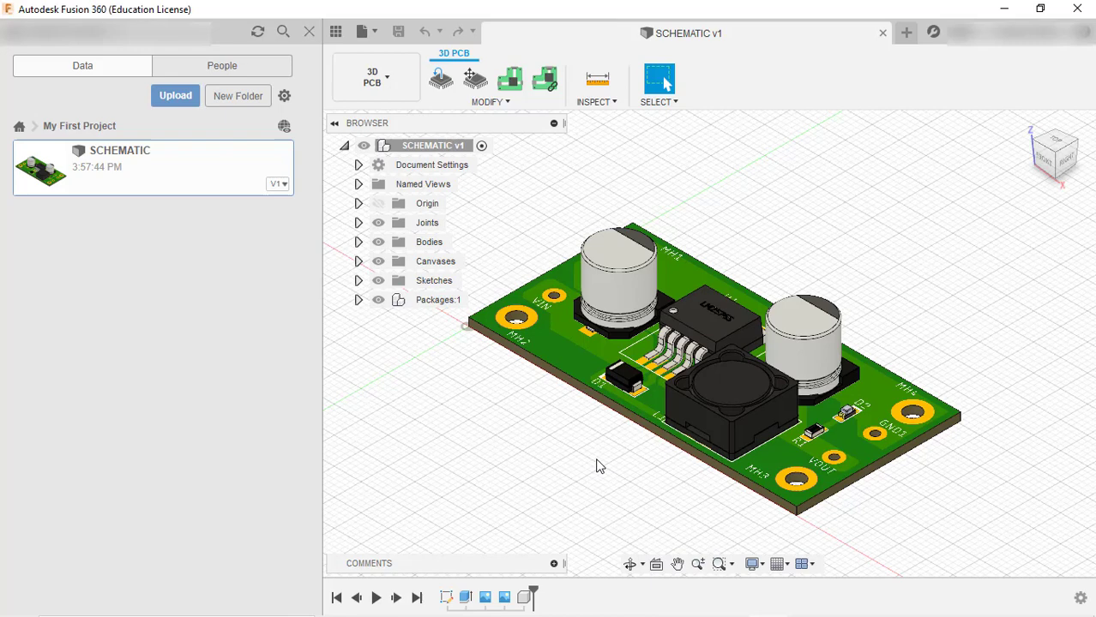
scroll(599, 466, "up", 1)
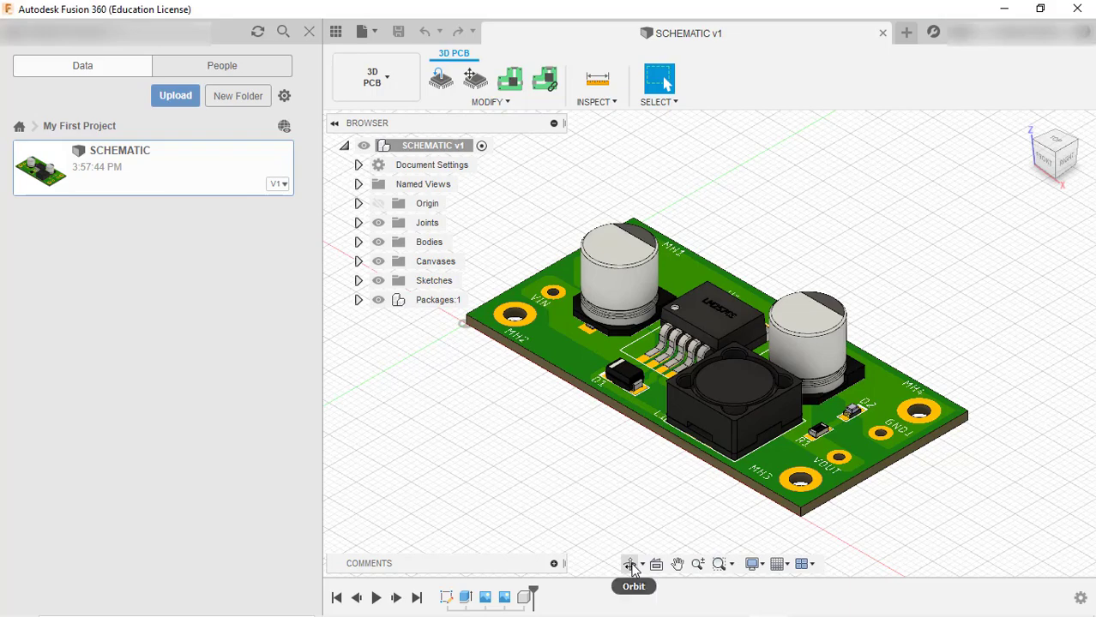
left_click(631, 566)
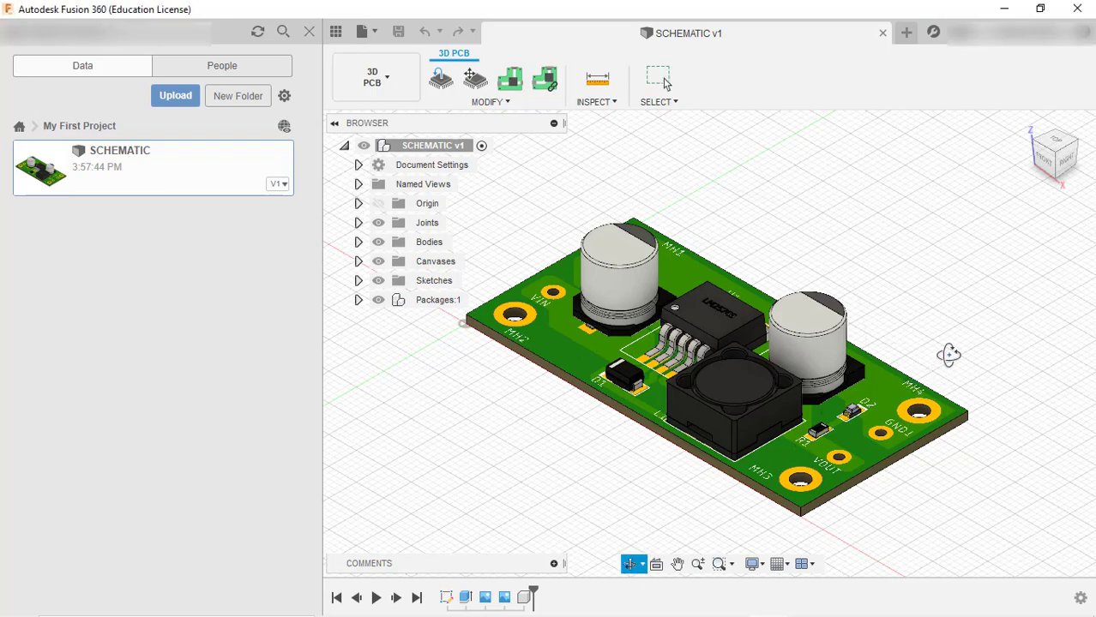
left_click_drag(952, 338, 873, 279)
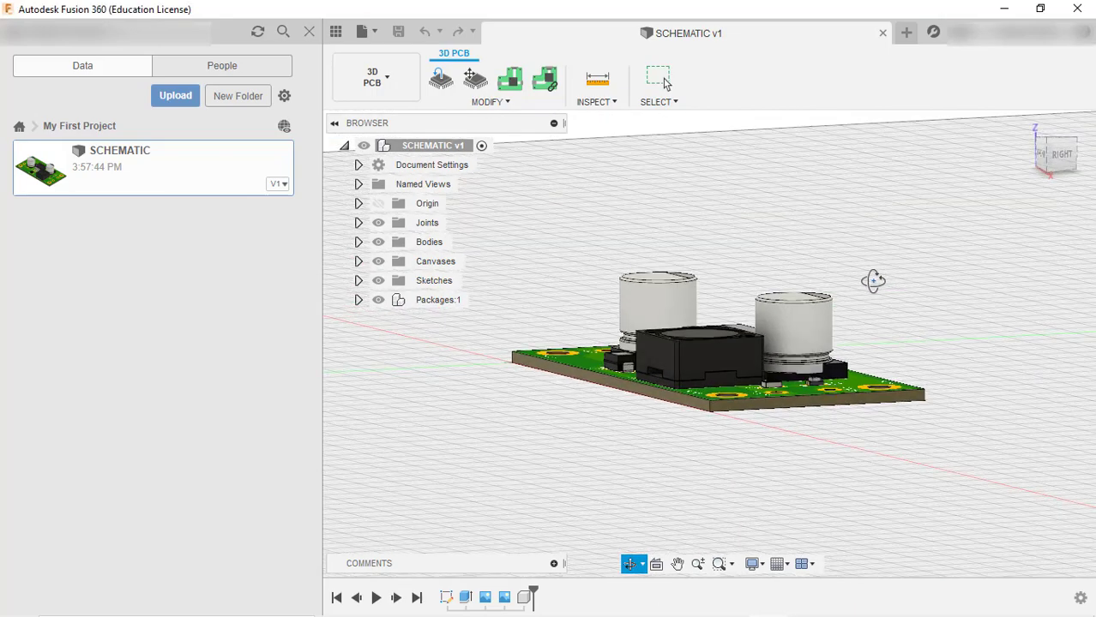
left_click_drag(924, 354, 1010, 411)
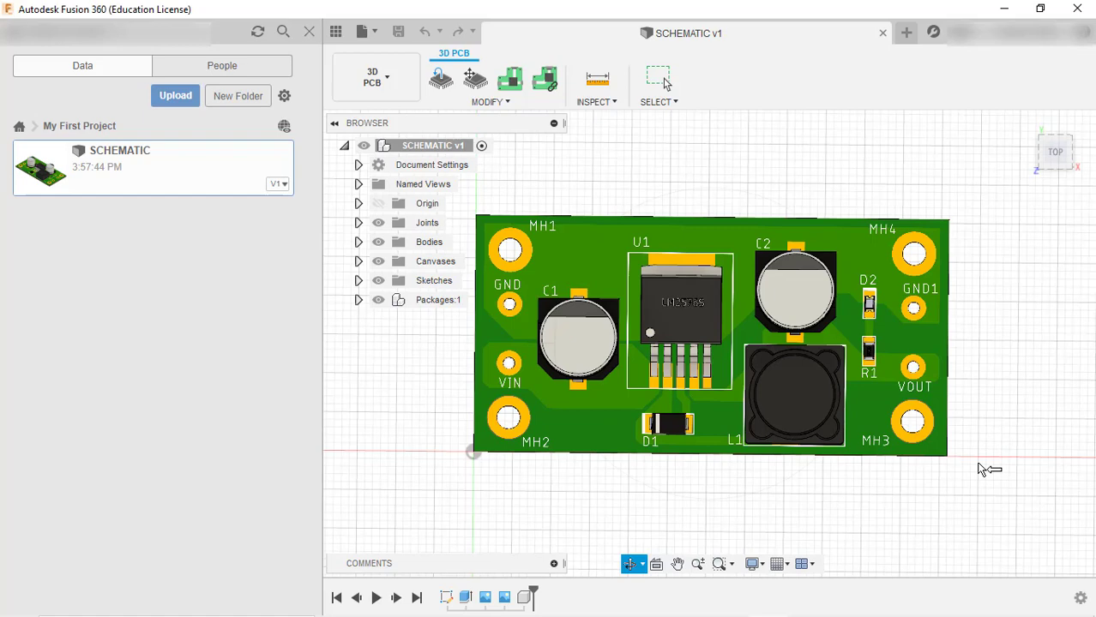
Flip the board to inspect its bare underside, then snap to the front and top views.
key("Escape")
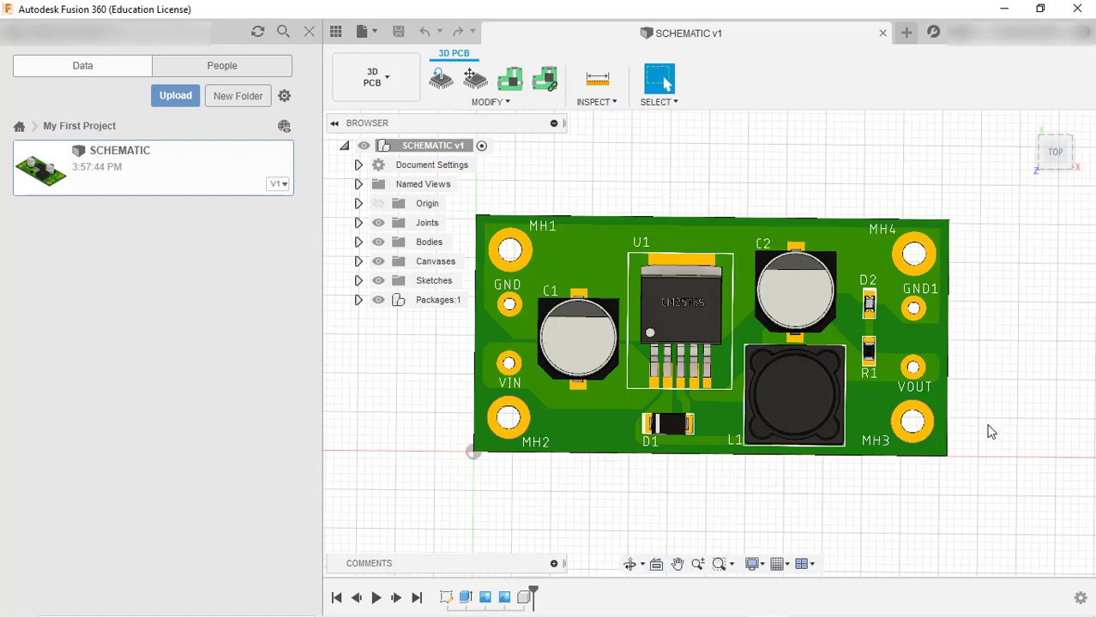
left_click(631, 564)
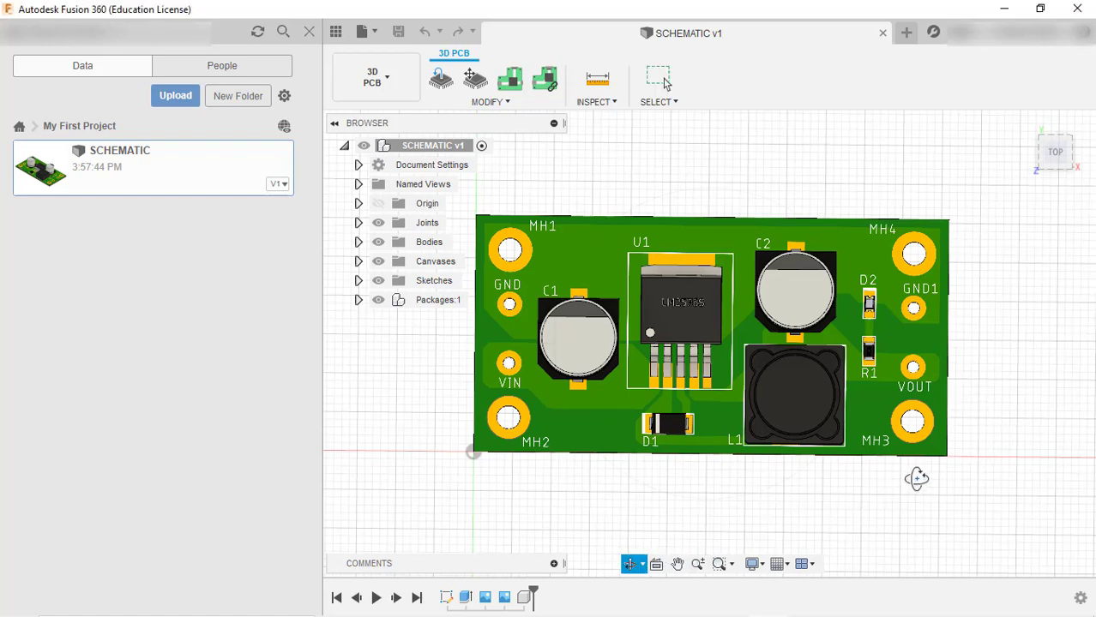
left_click_drag(944, 470, 784, 246)
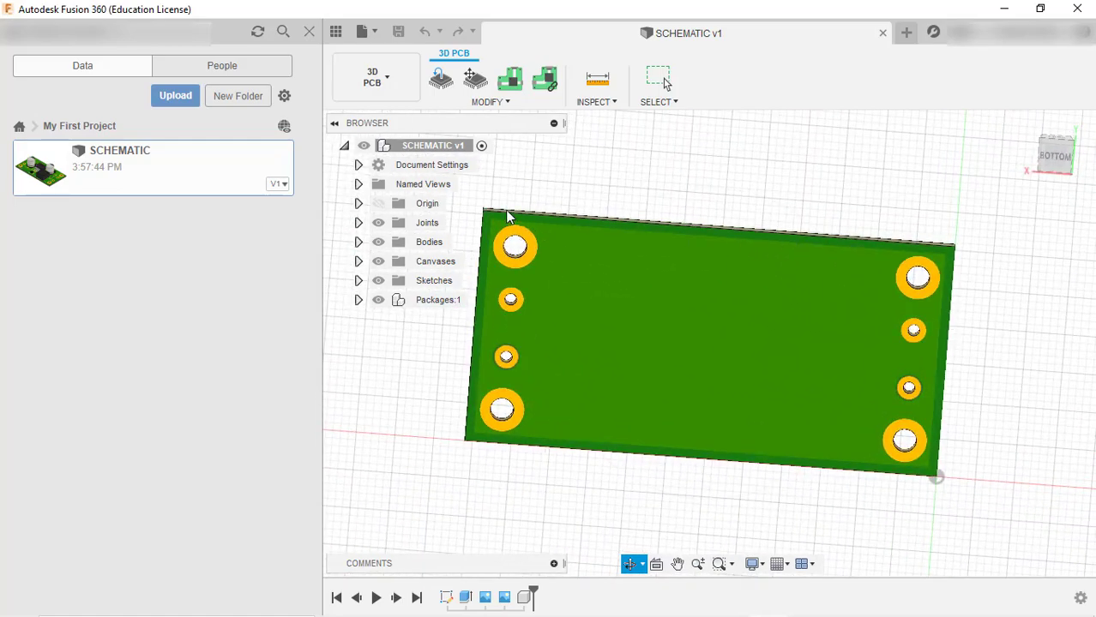
key("F6")
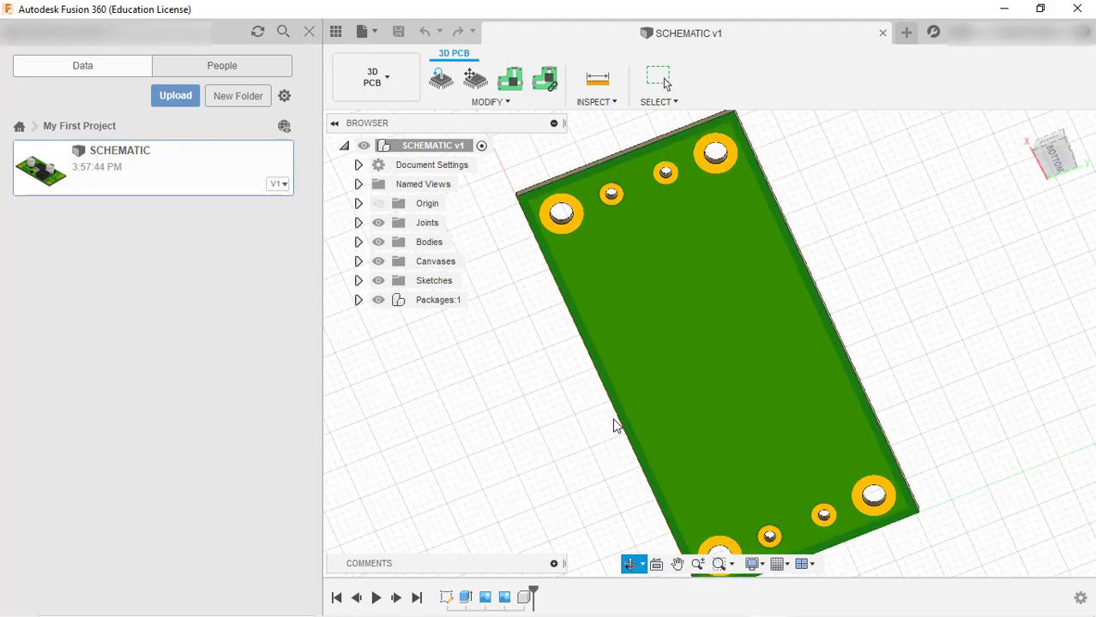
key("F6")
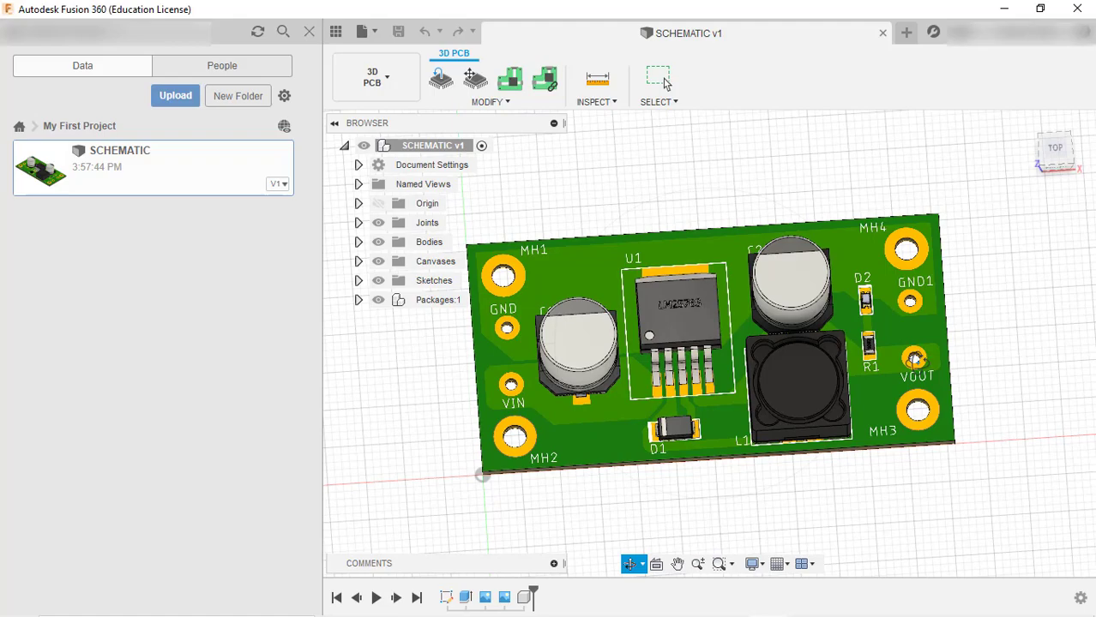
Zoom in on the U1 regulator, zoom back out, and tilt the board into a three-quarter view.
middle_click_drag(915, 362, 772, 377, "shift")
scroll(678, 343, "up", 4)
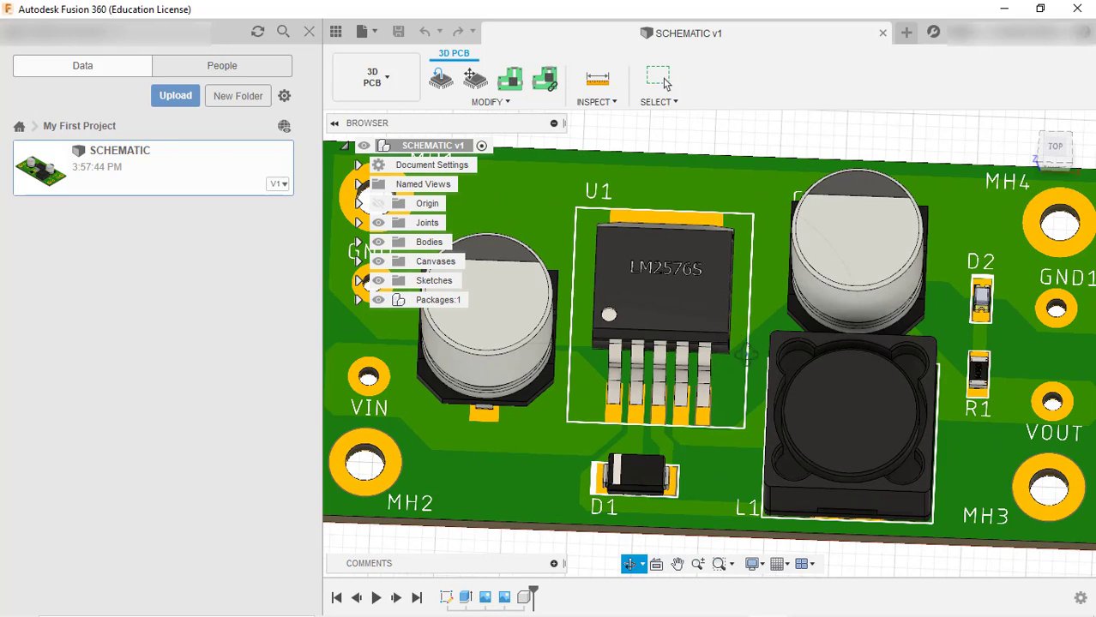
scroll(744, 353, "down", 1)
scroll(744, 353, "down", 2)
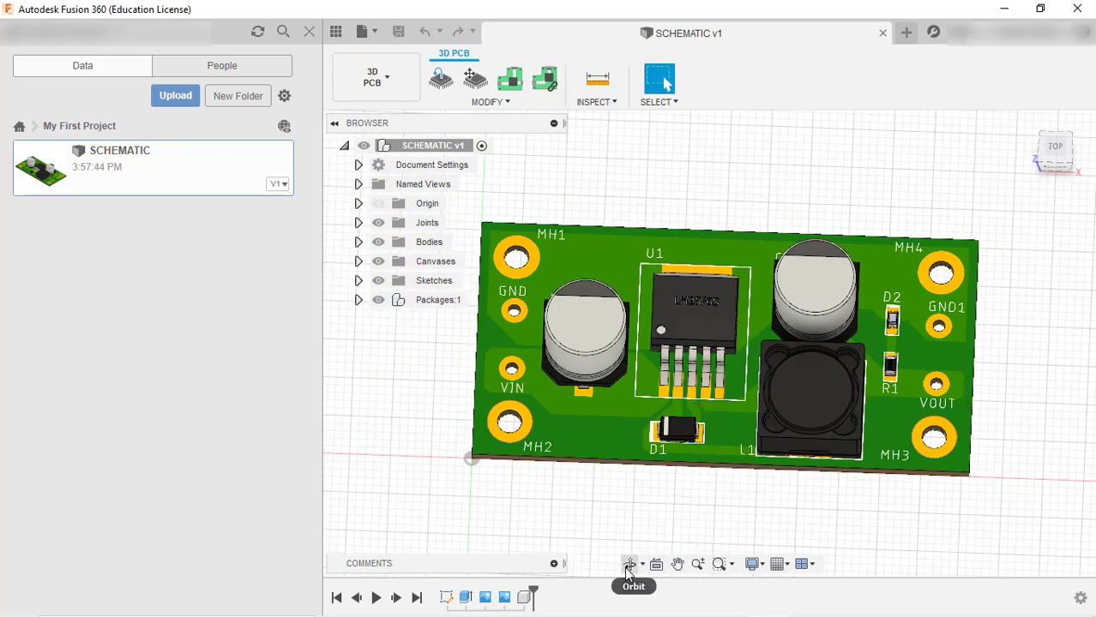
key("Escape")
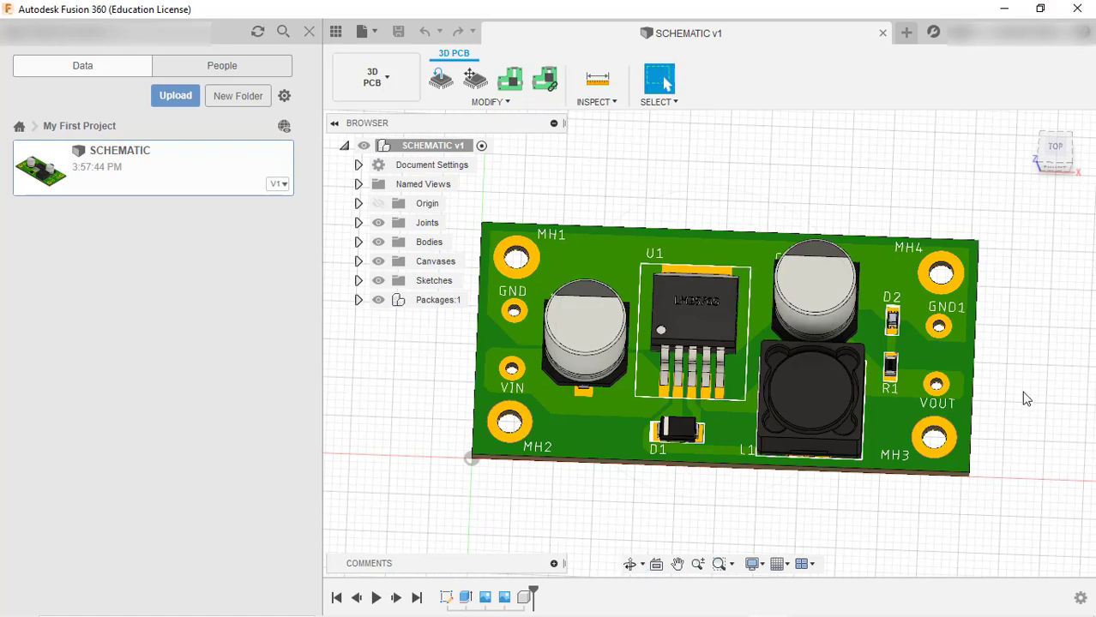
left_click(630, 566)
left_click_drag(666, 512, 740, 482)
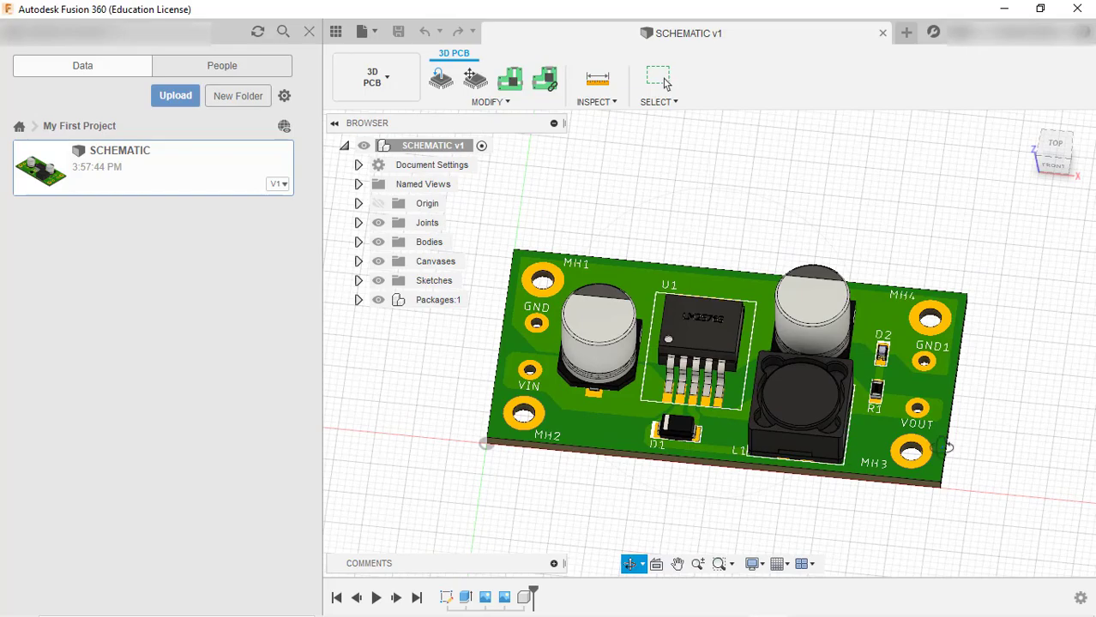
Orbit the PCB past a low side view into a three-quarter isometric view.
left_click_drag(978, 431, 785, 350)
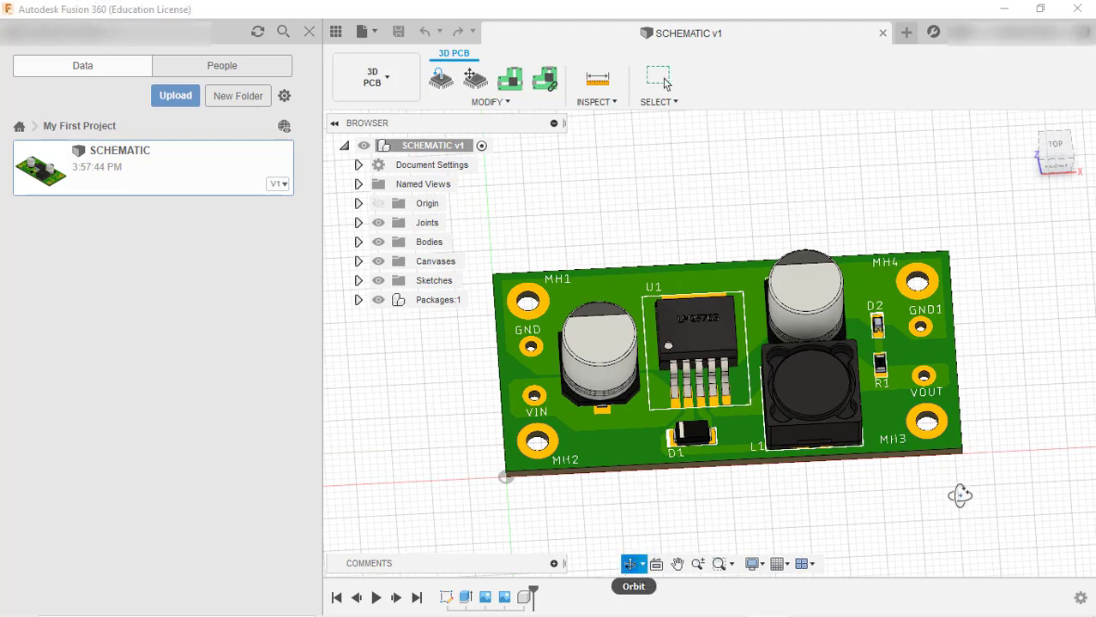
left_click_drag(960, 496, 986, 416)
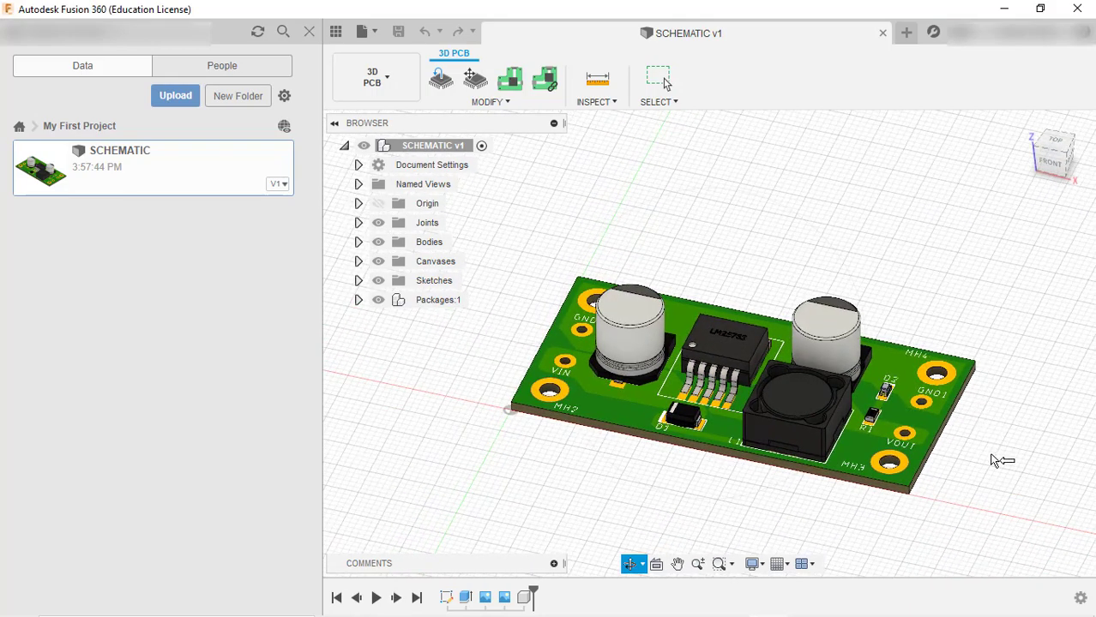